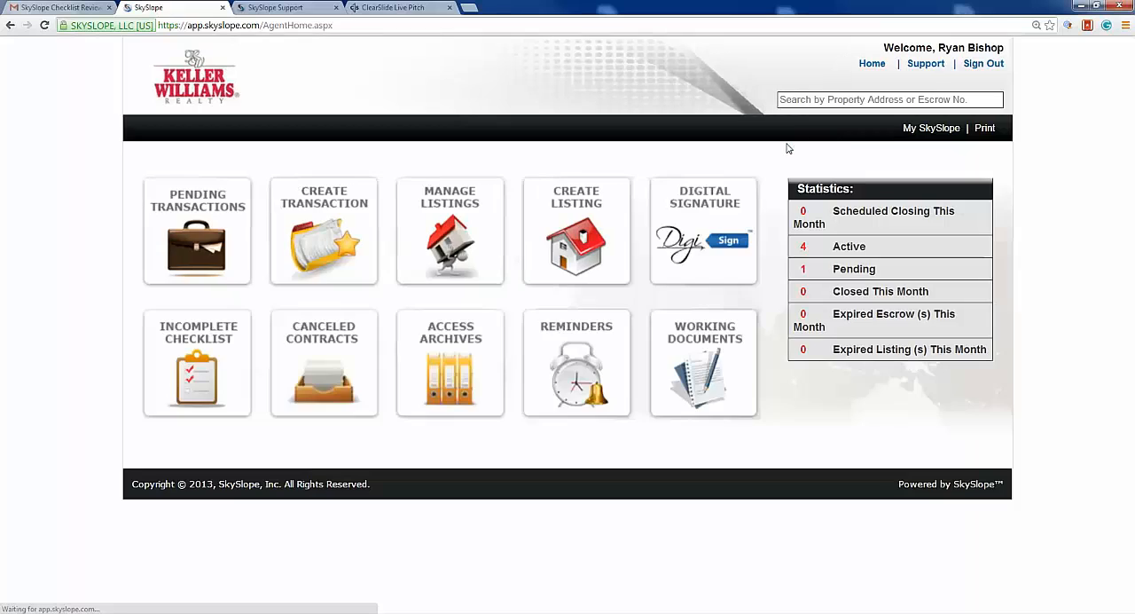
- Start a new DigiSign document for signing and select the Sunnyvale Way property
{"action": "left_click", "coordinate": [699, 236]}
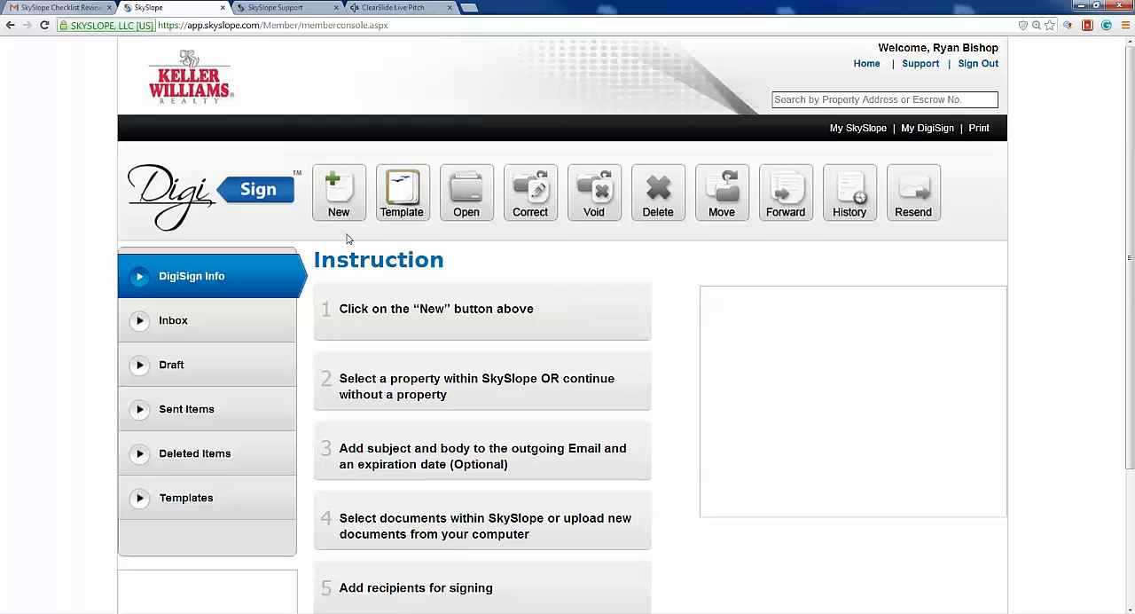
{"action": "left_click", "coordinate": [331, 200]}
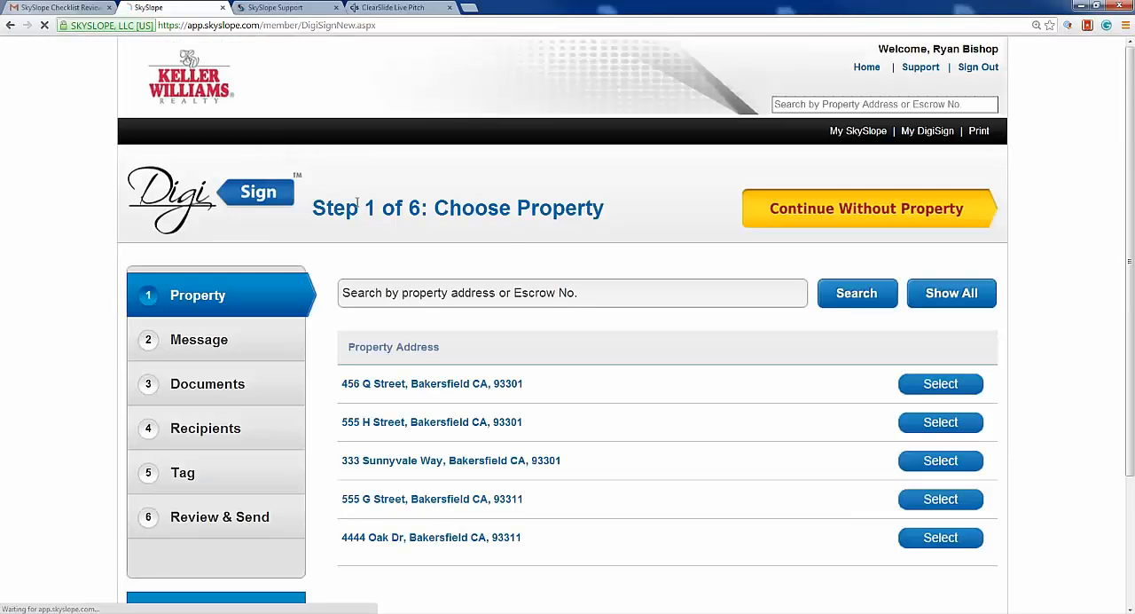
{"action": "scroll", "coordinate": [1108, 266], "scroll_direction": "down", "scroll_amount": 1}
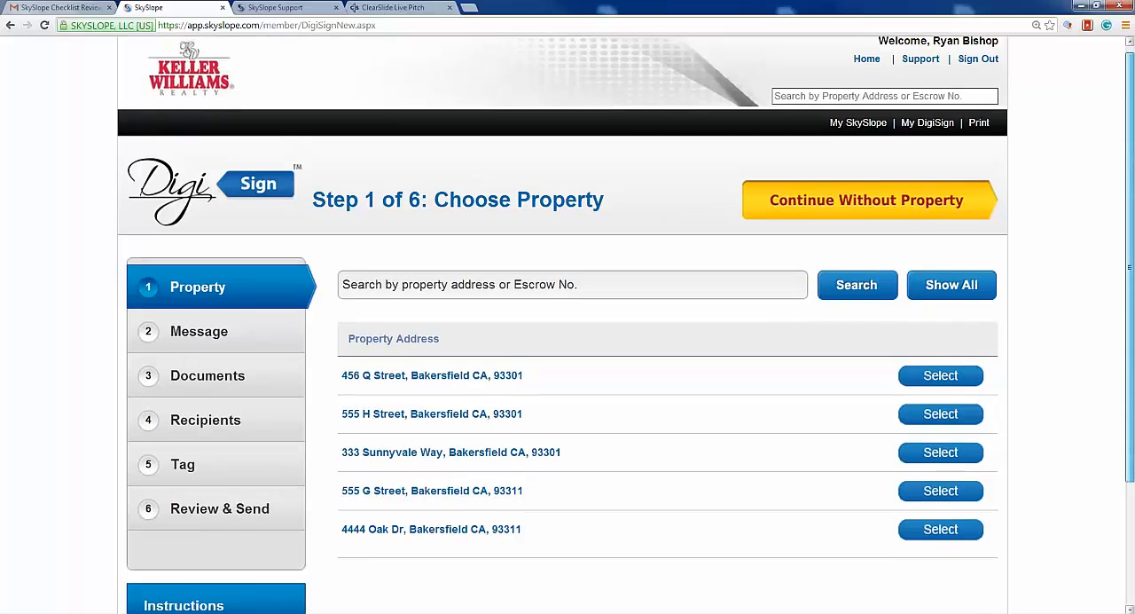
{"action": "scroll", "coordinate": [567, 354], "scroll_direction": "down", "scroll_amount": 2}
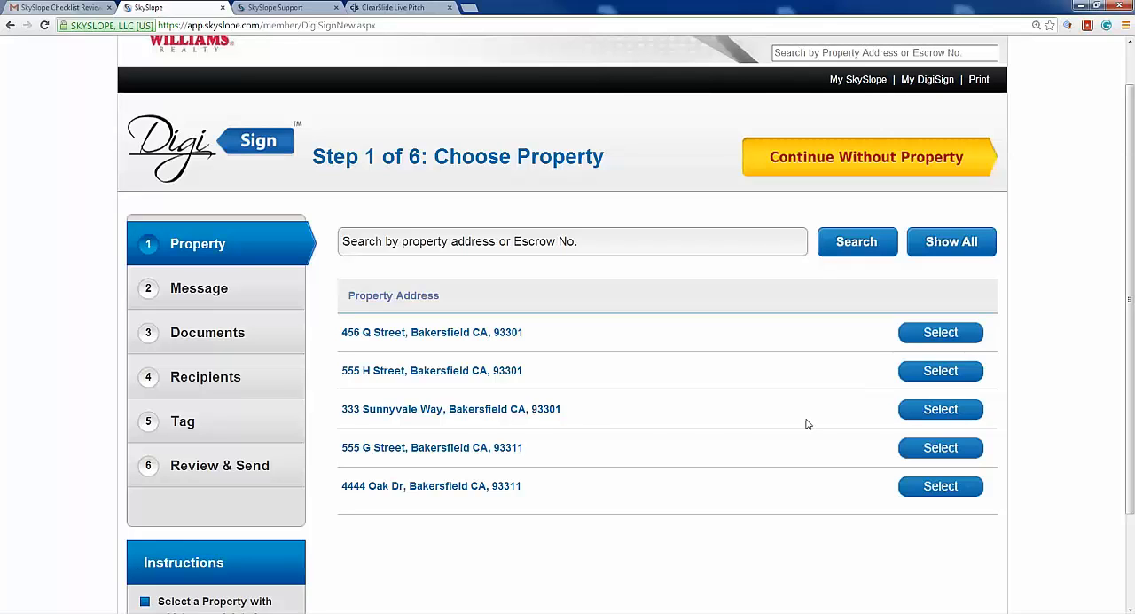
{"action": "left_click", "coordinate": [927, 416]}
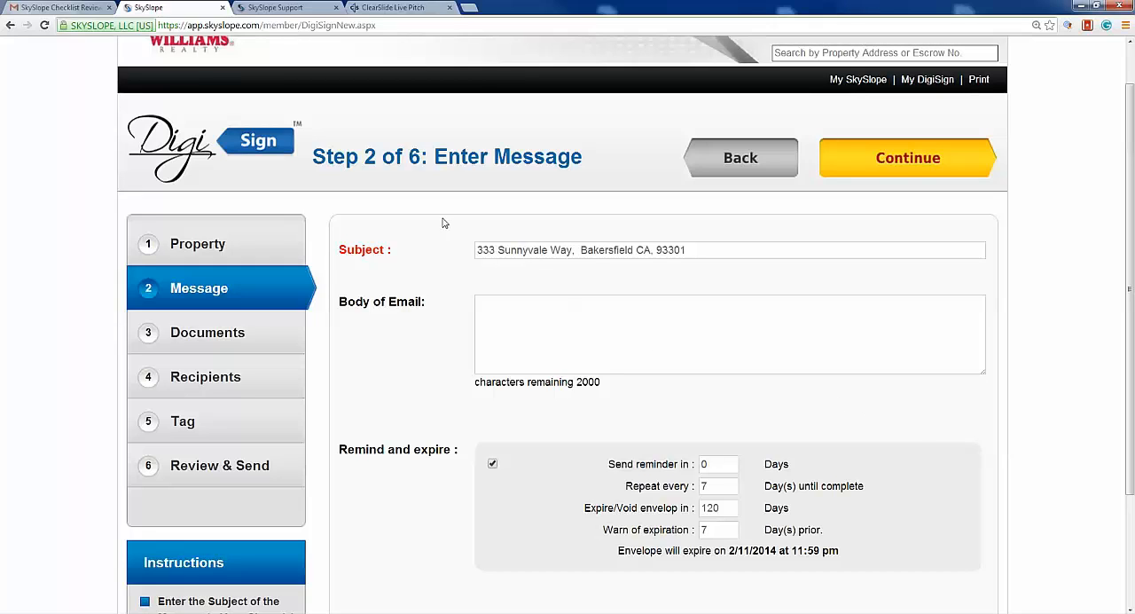
- Enter "Missed signature, please sign." as the body of the email and continue to document selection
{"action": "left_click", "coordinate": [564, 312]}
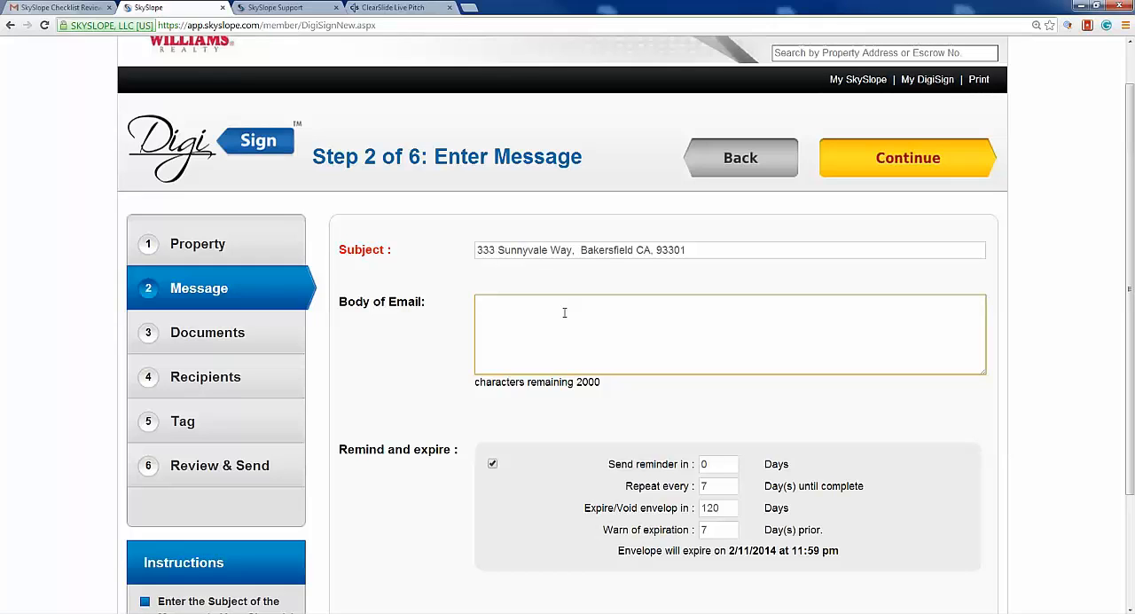
{"action": "type", "text": "Missed signature, p"}
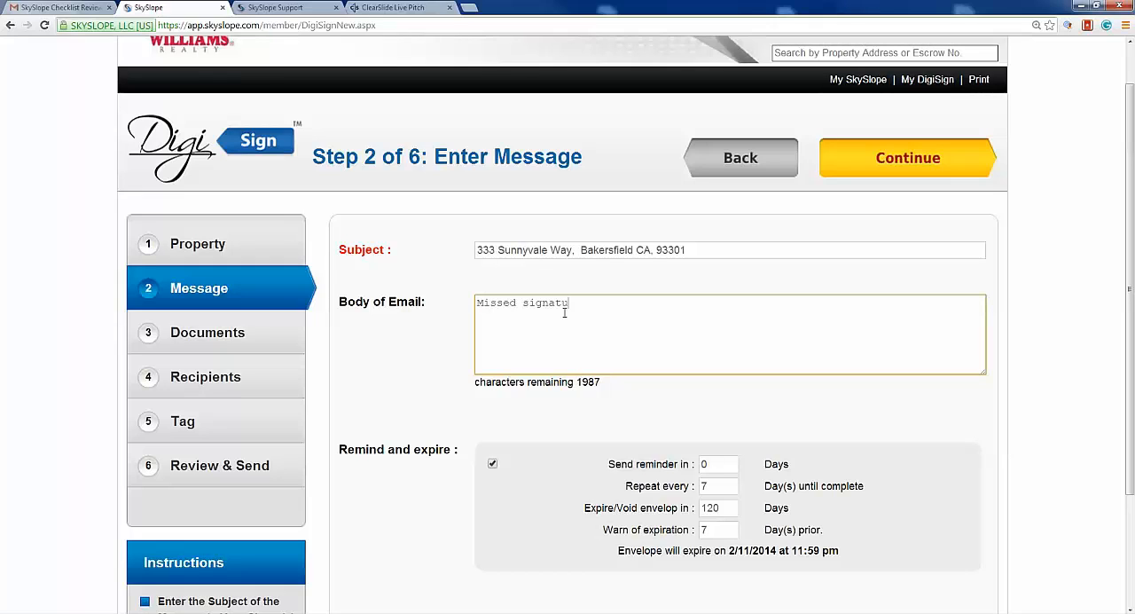
{"action": "type", "text": "lease sign."}
{"action": "left_click", "coordinate": [919, 170]}
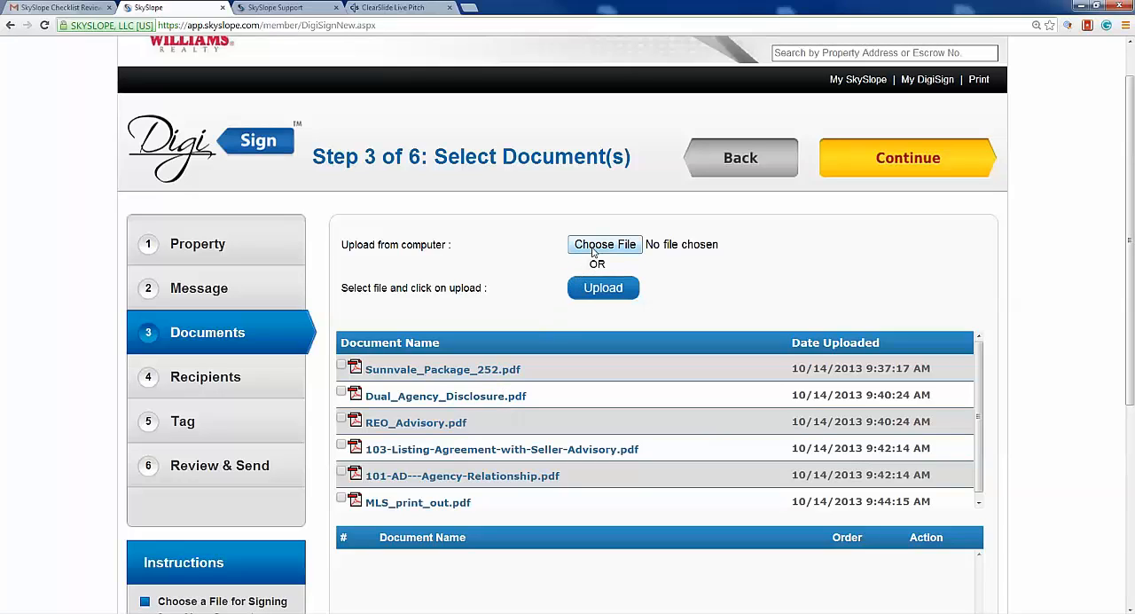
- Add 103-Listing-Agreement-with-Seller-Advisory.pdf to the documents for signing and continue to the recipients
{"action": "left_click", "coordinate": [342, 444]}
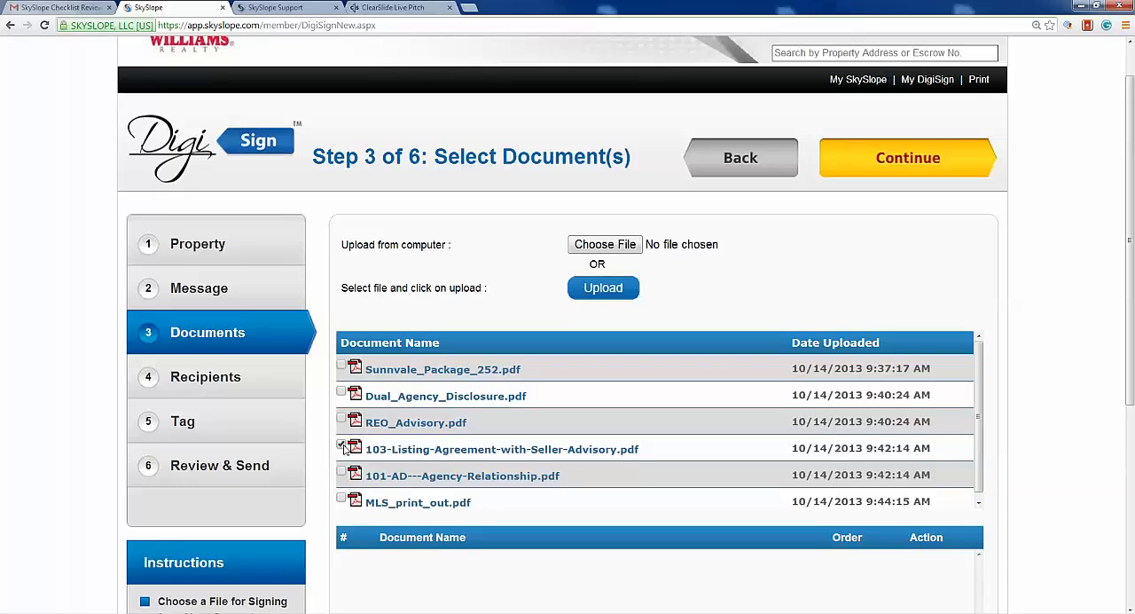
{"action": "left_click", "coordinate": [602, 292]}
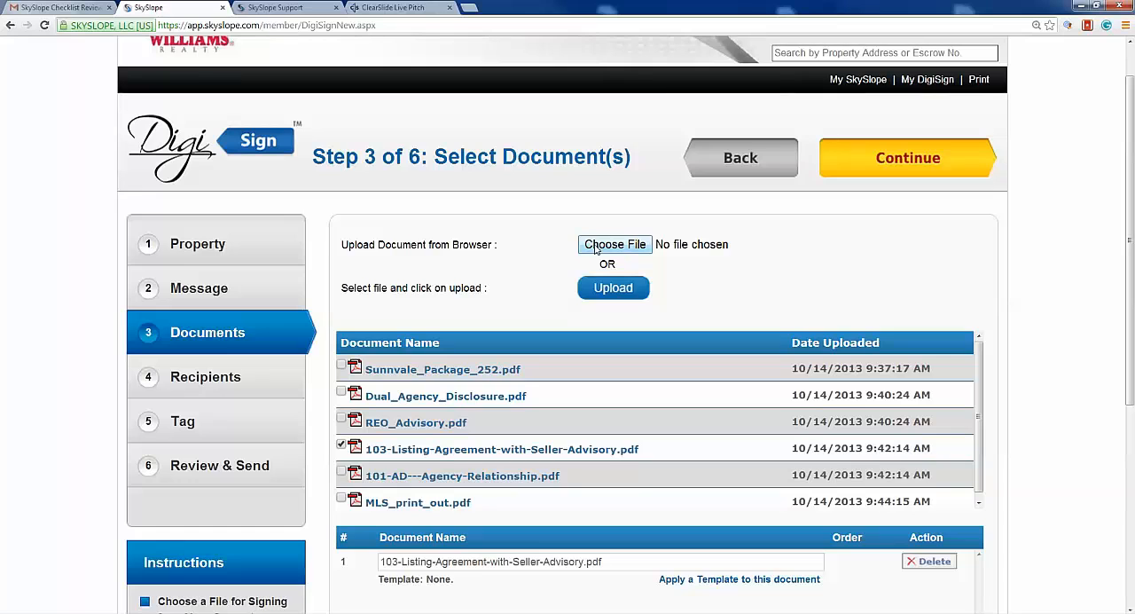
{"action": "left_click", "coordinate": [905, 166]}
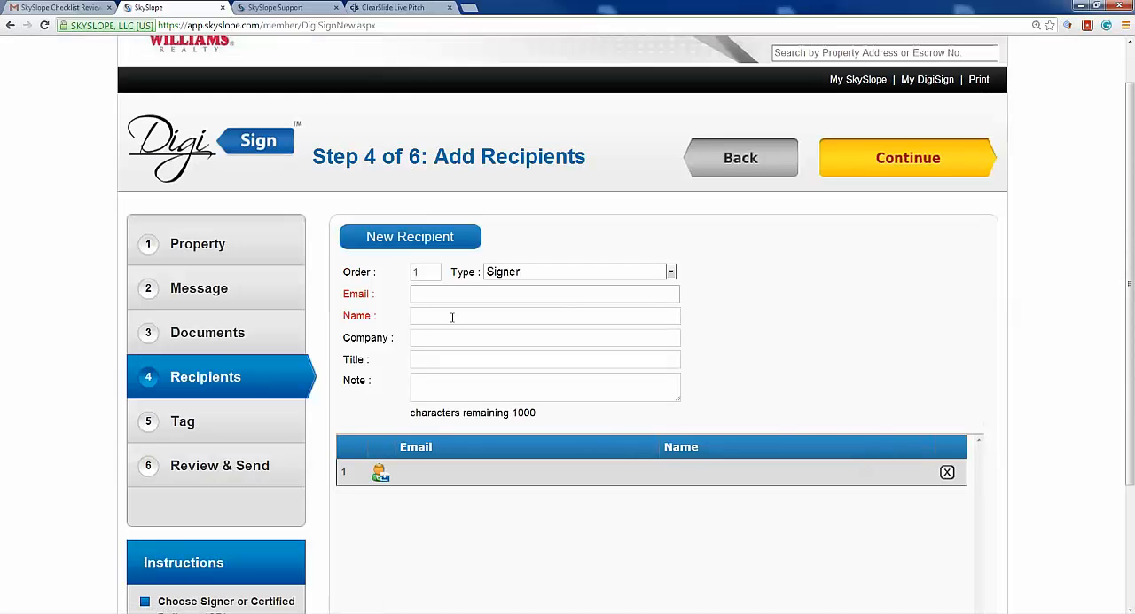
- Fill in the first recipient's email address and full name
{"action": "scroll", "coordinate": [846, 299], "scroll_direction": "down", "scroll_amount": 1}
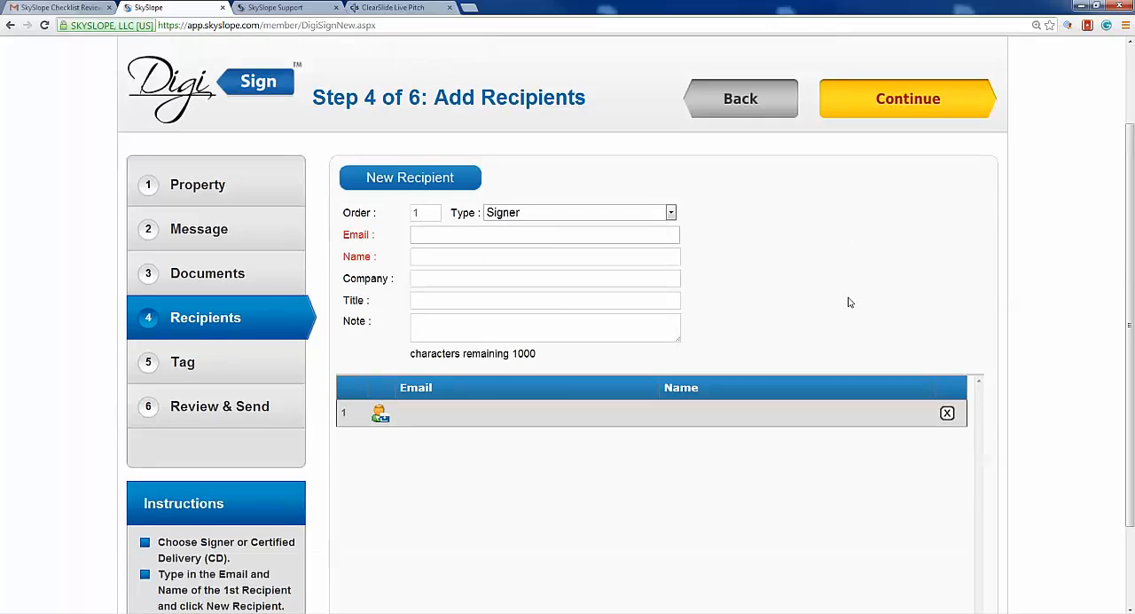
{"action": "left_click", "coordinate": [421, 237]}
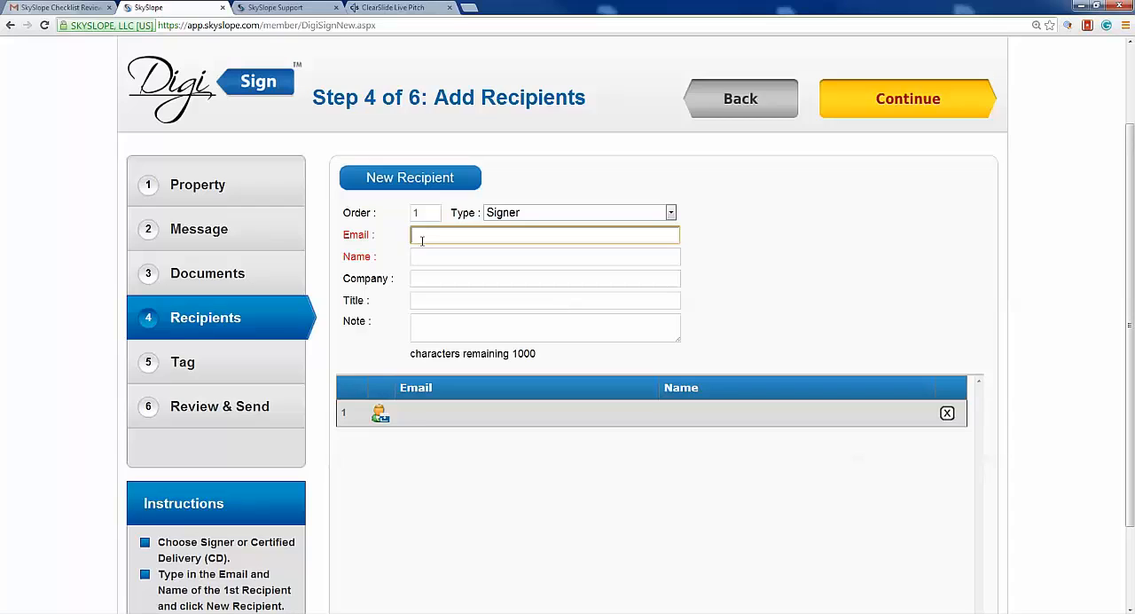
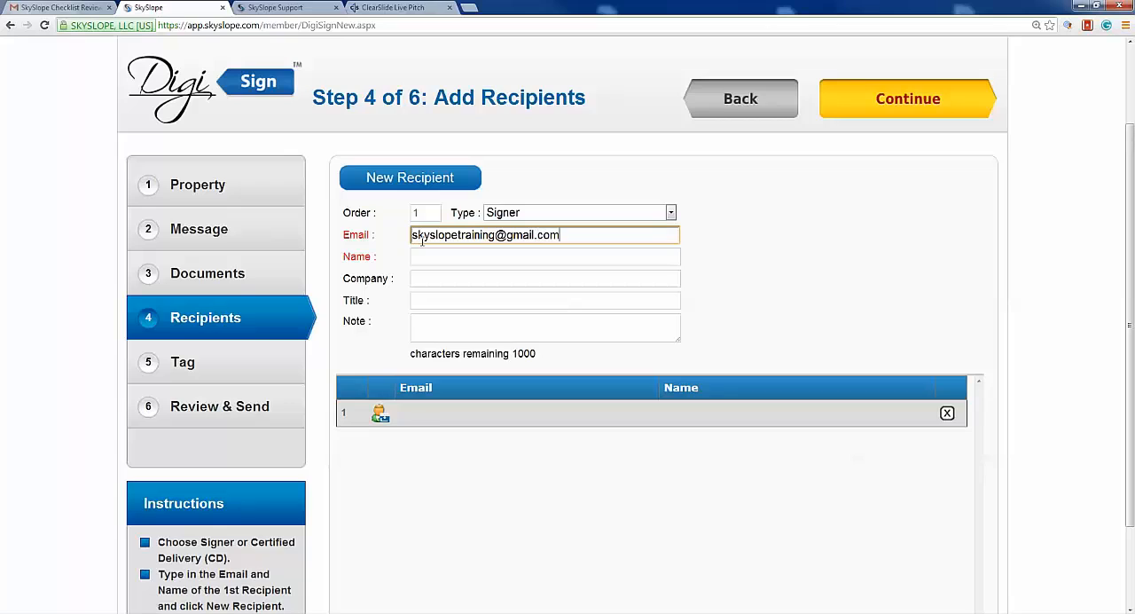
{"action": "key", "text": "Tab"}
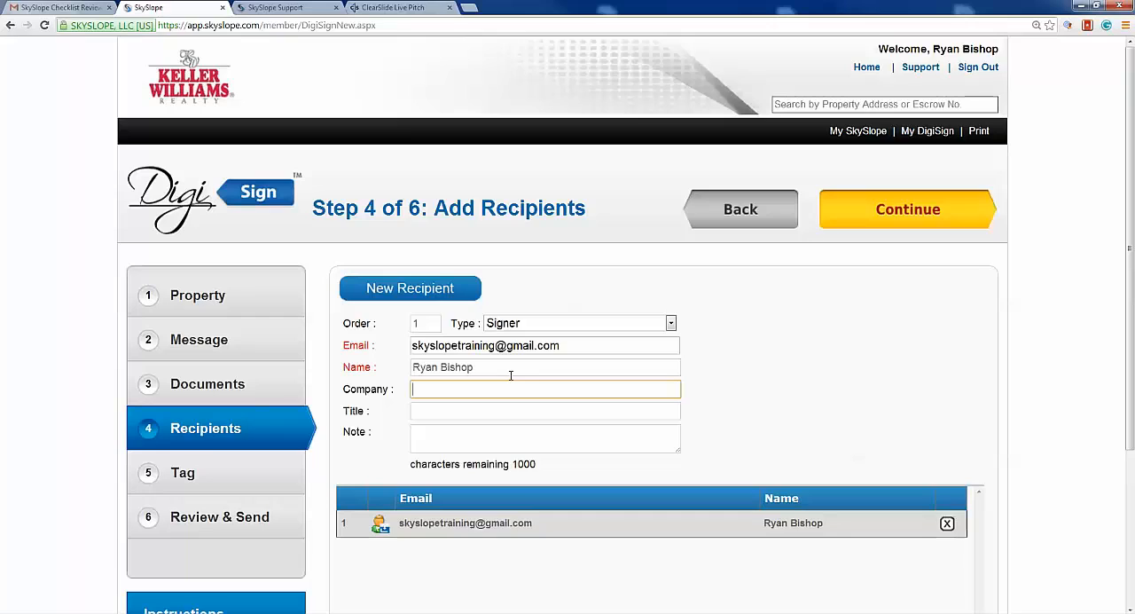
{"action": "left_click_drag", "start_coordinate": [490, 368], "coordinate": [417, 370]}
{"action": "left_click", "coordinate": [770, 393]}
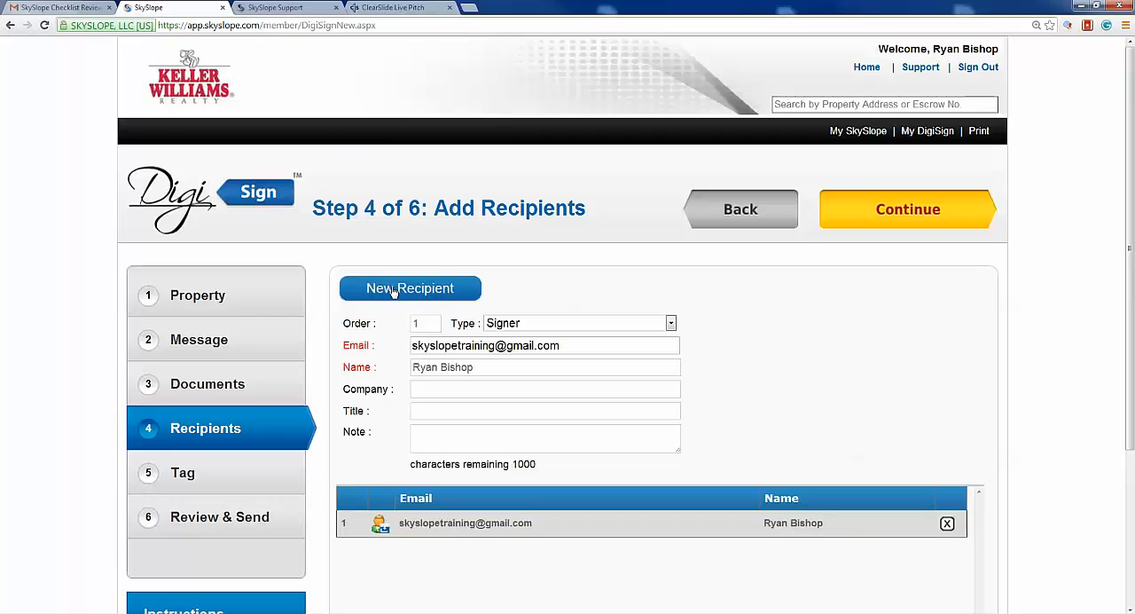
- Check the available recipient types, keep Signer, and continue to placing the signing fields
{"action": "left_click", "coordinate": [656, 328]}
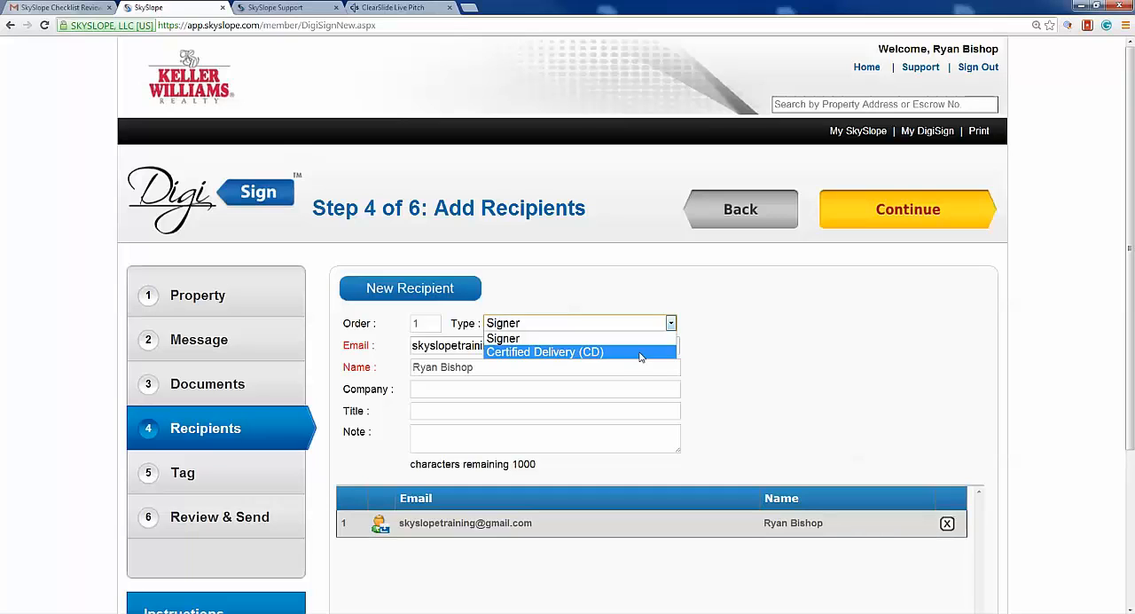
{"action": "left_click", "coordinate": [950, 363]}
{"action": "left_click", "coordinate": [905, 213]}
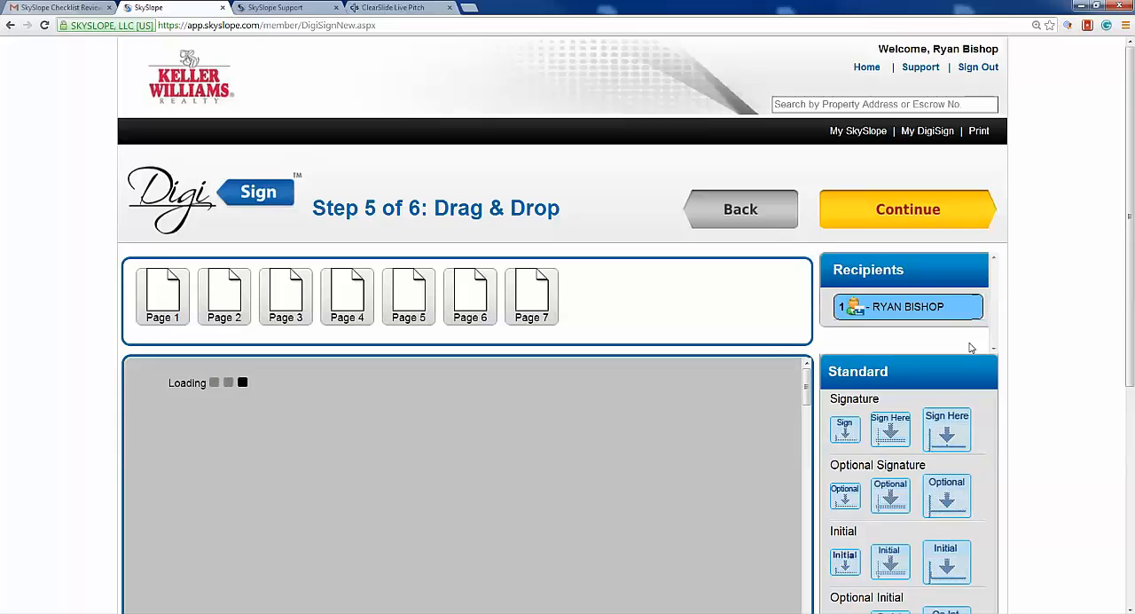
- Place a medium Sign Here field and a Date Signed field on the empty second Seller line of page 5
{"action": "scroll", "coordinate": [971, 347], "scroll_direction": "down", "scroll_amount": 3}
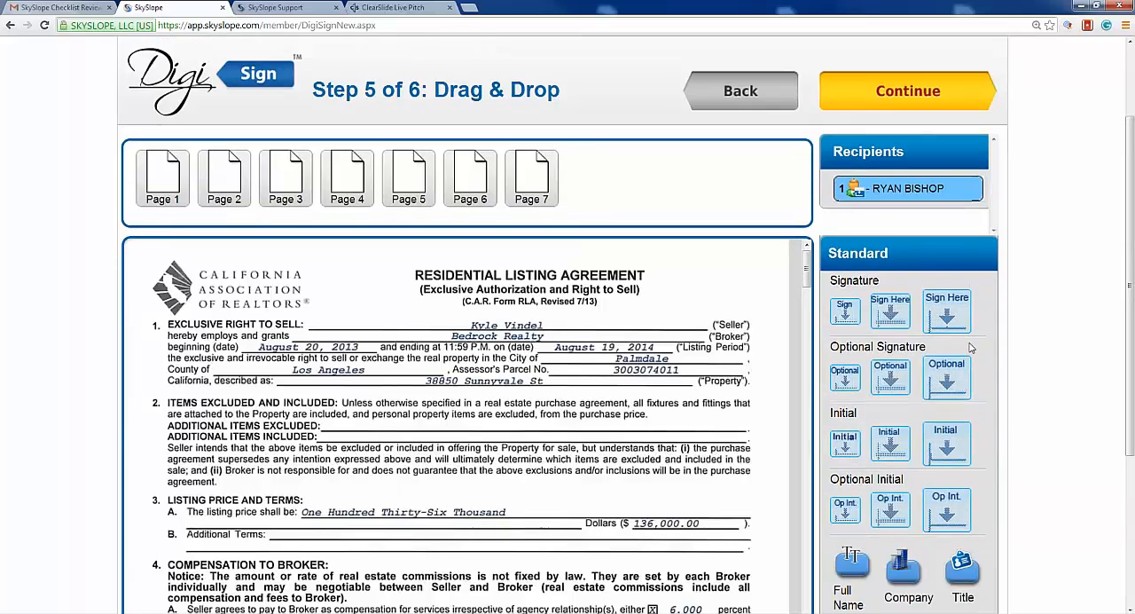
{"action": "scroll", "coordinate": [971, 348], "scroll_direction": "down", "scroll_amount": 5}
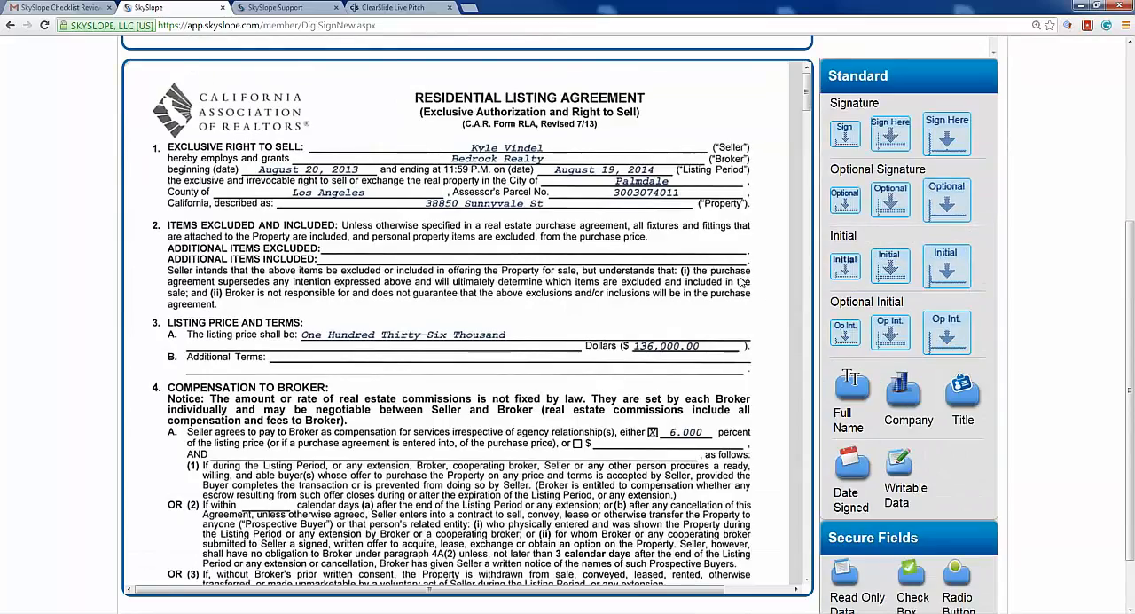
{"action": "scroll", "coordinate": [743, 281], "scroll_direction": "down", "scroll_amount": 8}
{"action": "scroll", "coordinate": [743, 281], "scroll_direction": "down", "scroll_amount": 6}
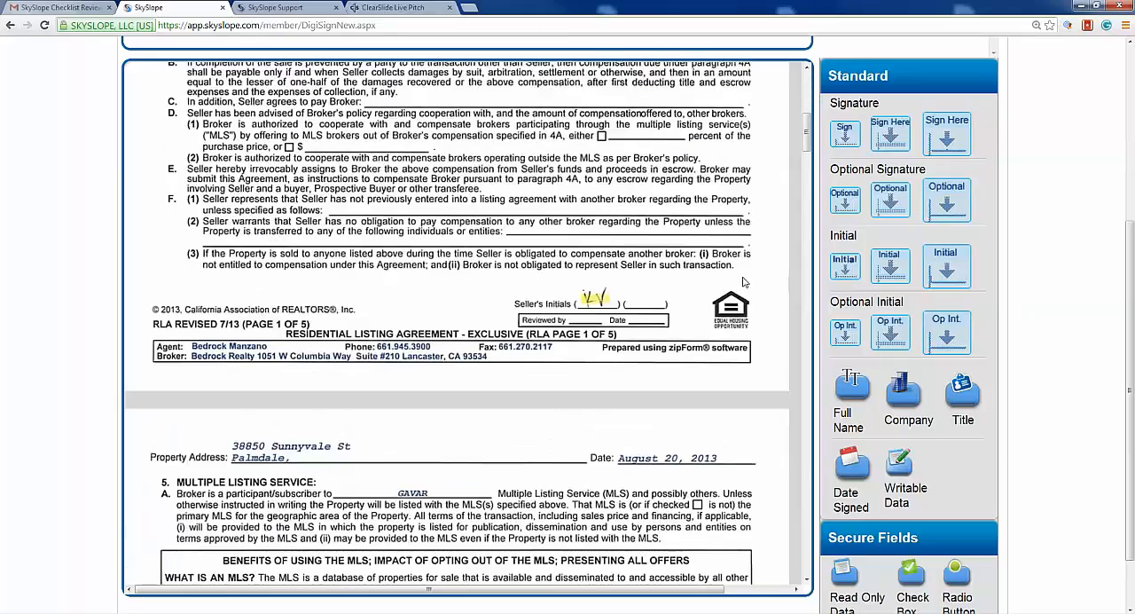
{"action": "scroll", "coordinate": [805, 199], "scroll_direction": "down", "scroll_amount": 6}
{"action": "scroll", "coordinate": [806, 199], "scroll_direction": "down", "scroll_amount": 15}
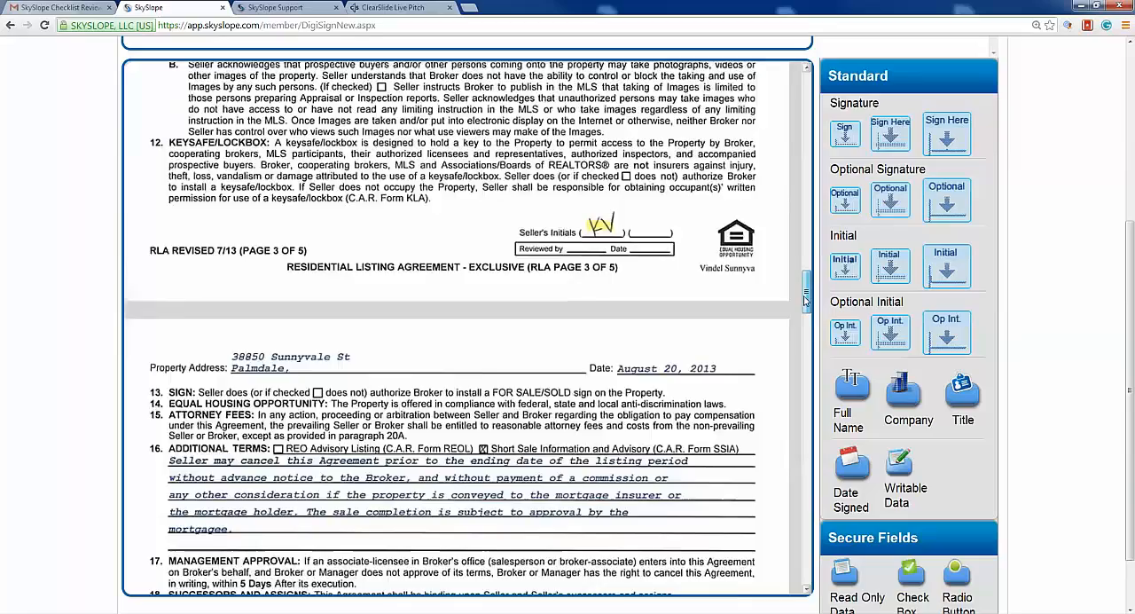
{"action": "left_click_drag", "start_coordinate": [806, 302], "coordinate": [805, 406]}
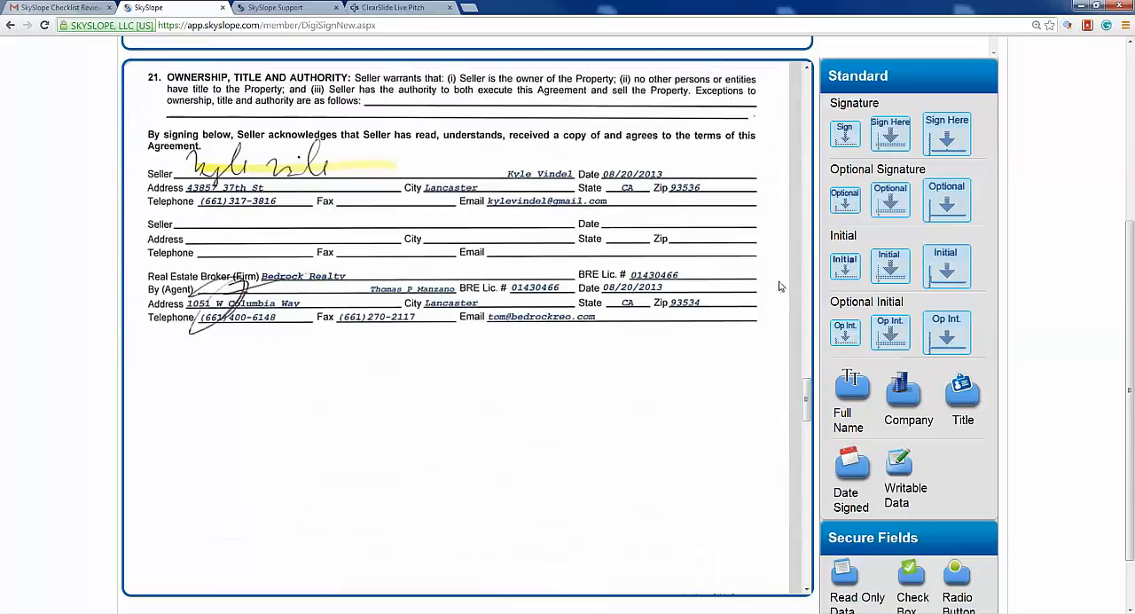
{"action": "mouse_move", "coordinate": [891, 129]}
{"action": "left_mouse_down"}
{"action": "mouse_move", "coordinate": [418, 209]}
{"action": "mouse_move", "coordinate": [229, 215]}
{"action": "mouse_move", "coordinate": [214, 201]}
{"action": "left_mouse_up"}
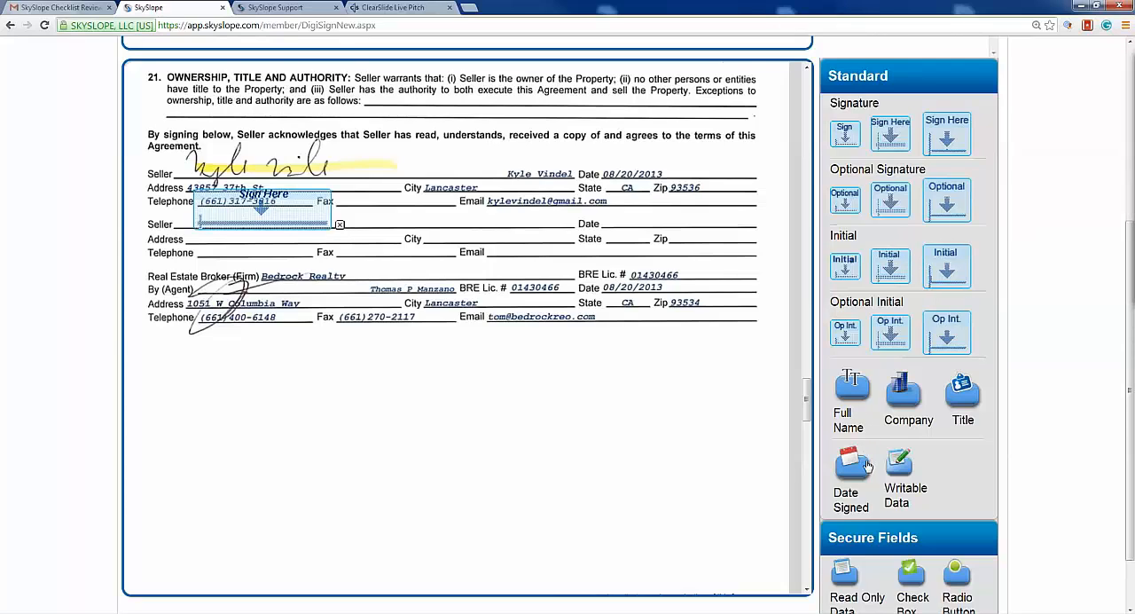
{"action": "left_click_drag", "start_coordinate": [856, 466], "coordinate": [640, 232]}
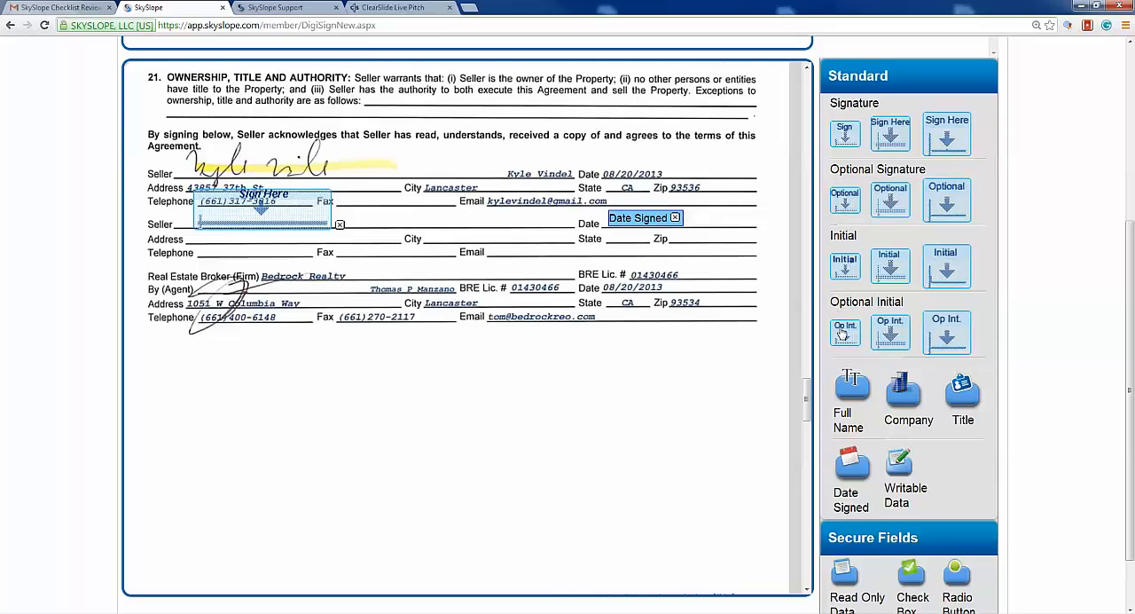
- Continue to the review, send the listing agreement for signature, and return to the DigiSign member console
{"action": "scroll", "coordinate": [845, 332], "scroll_direction": "down", "scroll_amount": 1}
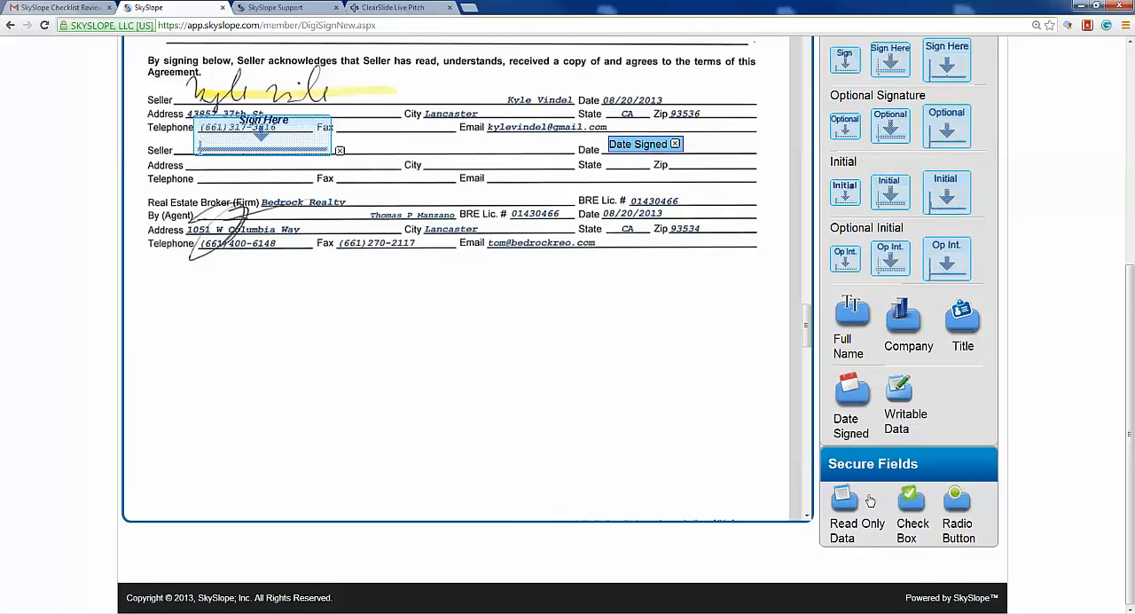
{"action": "scroll", "coordinate": [1060, 482], "scroll_direction": "up", "scroll_amount": 1}
{"action": "scroll", "coordinate": [1060, 482], "scroll_direction": "up", "scroll_amount": 5}
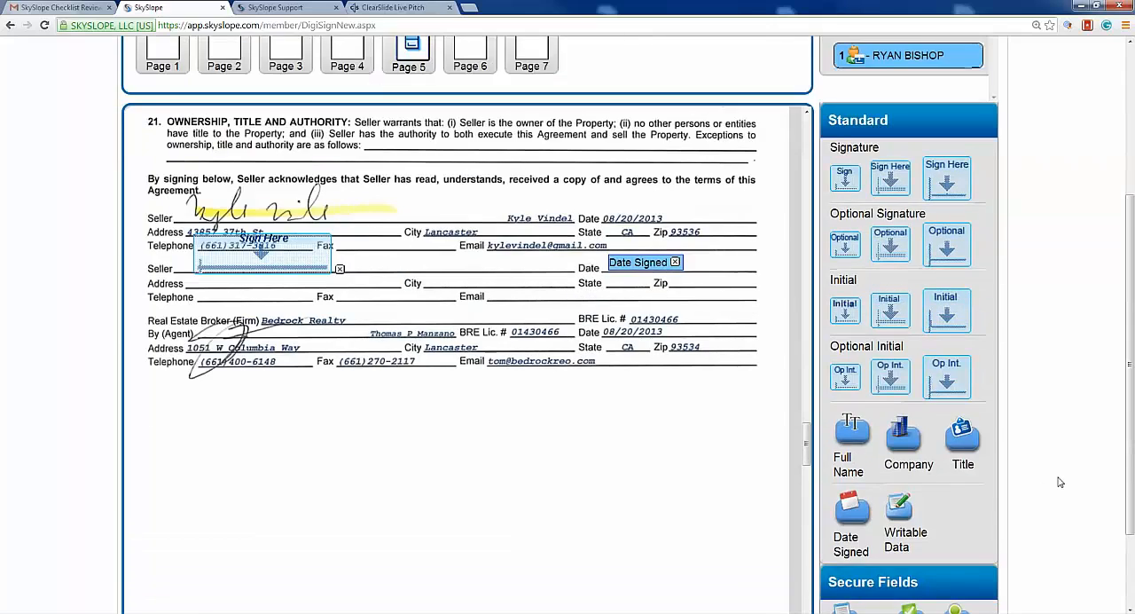
{"action": "left_click", "coordinate": [890, 202]}
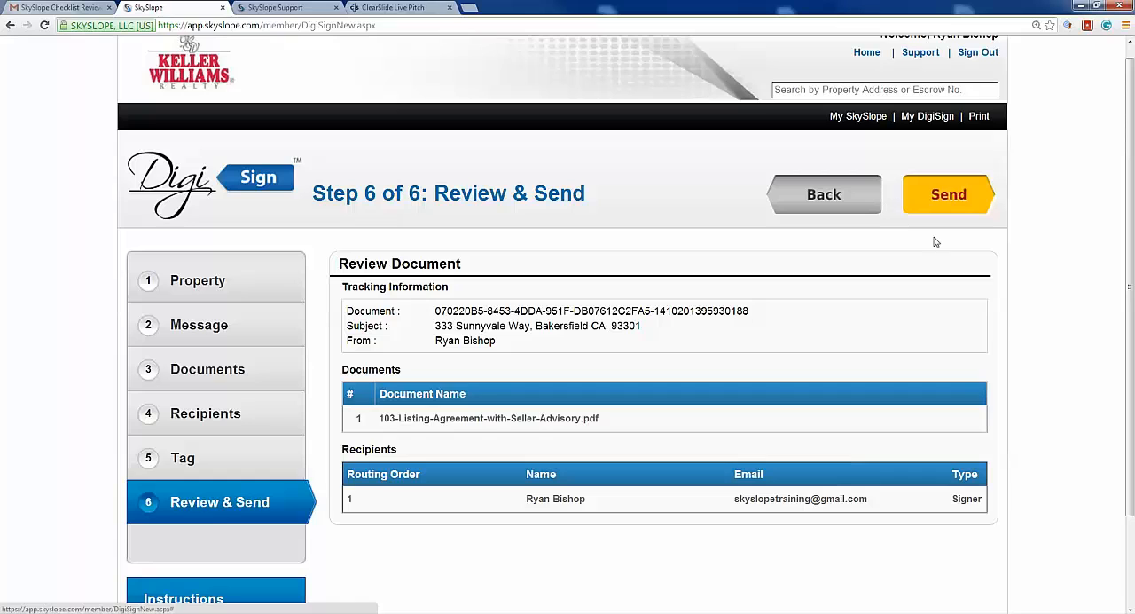
{"action": "left_click", "coordinate": [962, 204]}
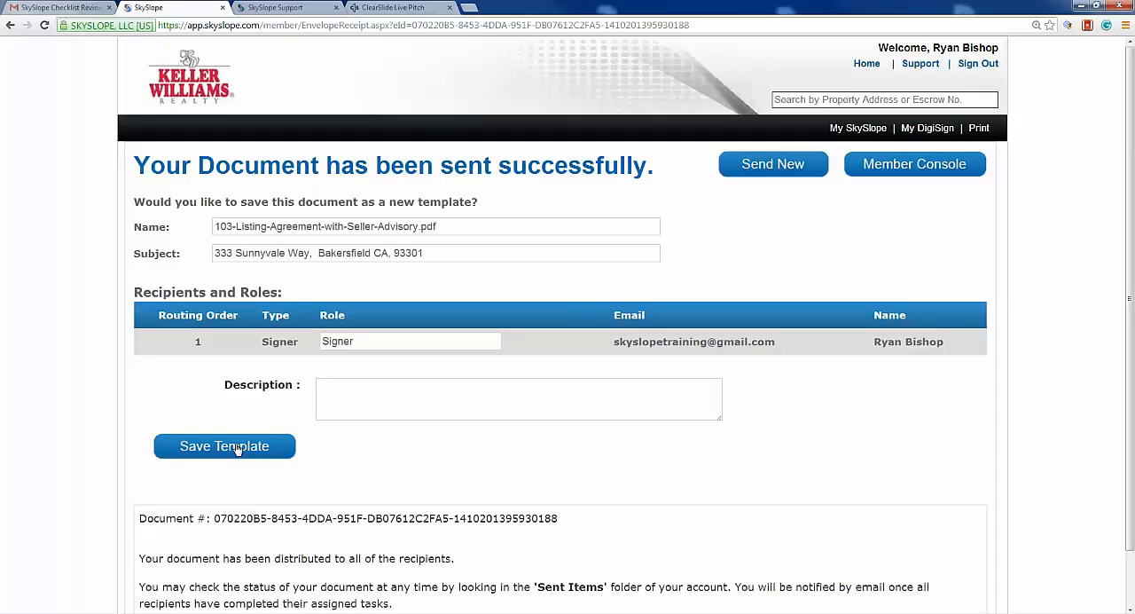
{"action": "left_click", "coordinate": [880, 174]}
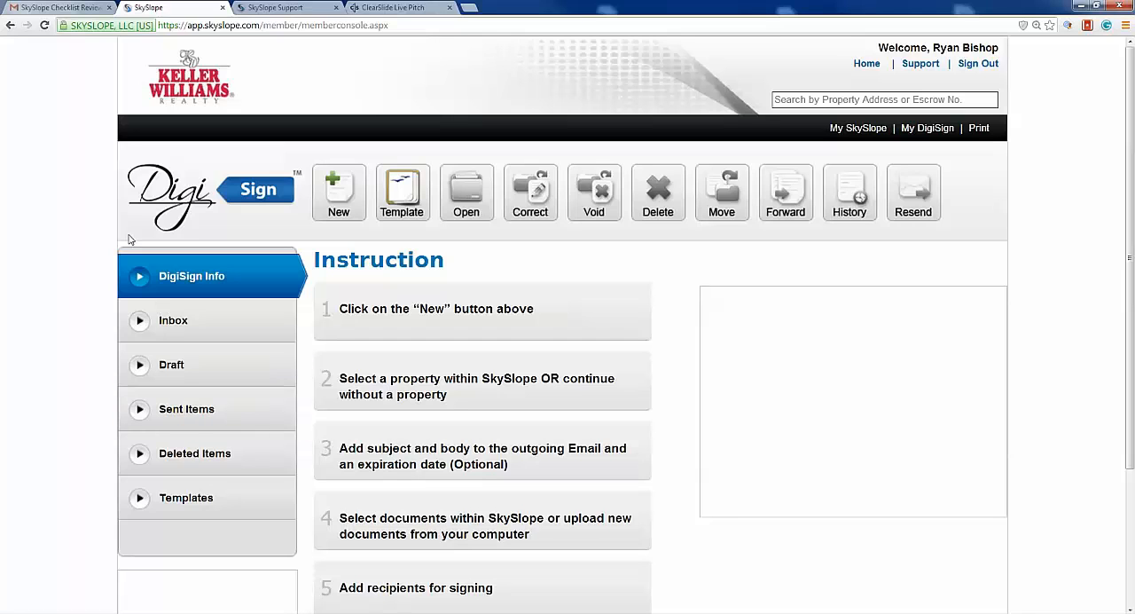
- Switch to Gmail, open the new signing request in the inbox, and always display images from its sender
{"action": "left_click", "coordinate": [46, 8]}
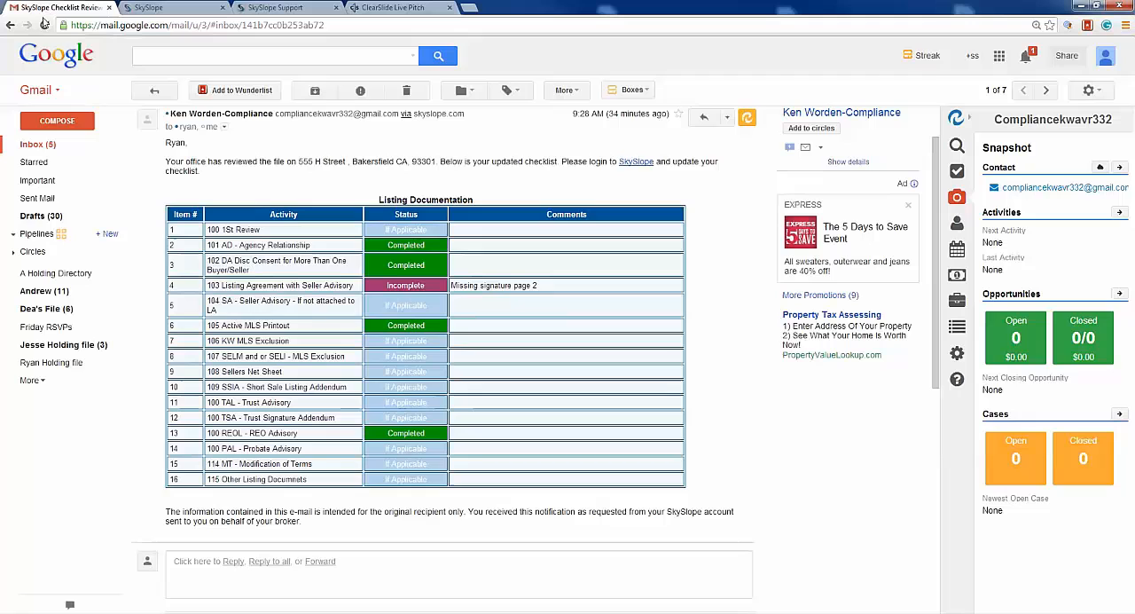
{"action": "left_click", "coordinate": [39, 146]}
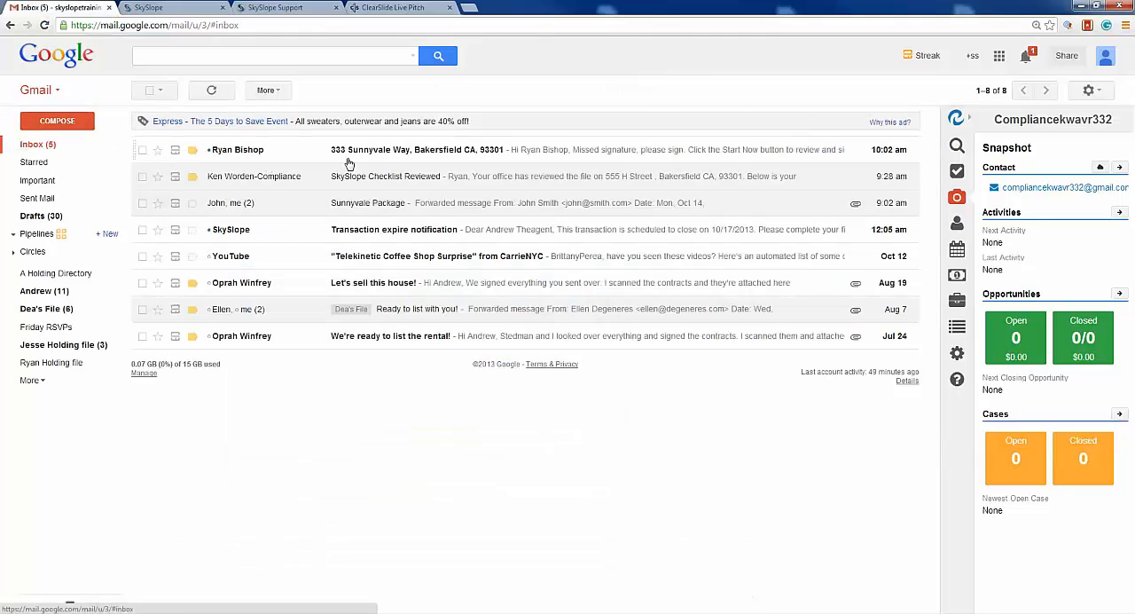
{"action": "left_click", "coordinate": [379, 153]}
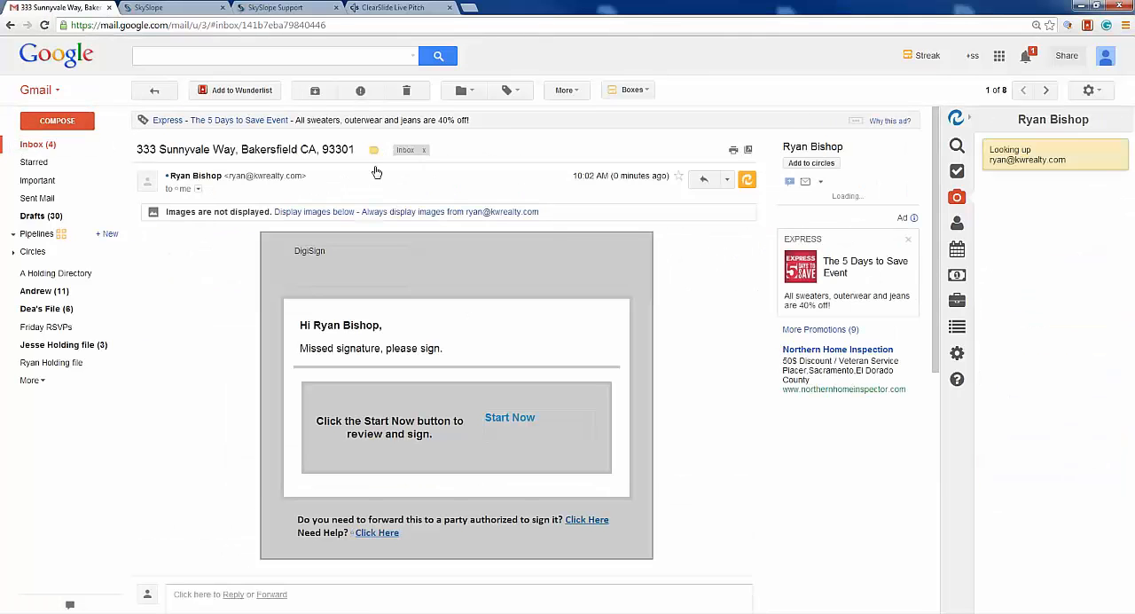
{"action": "left_click", "coordinate": [386, 212]}
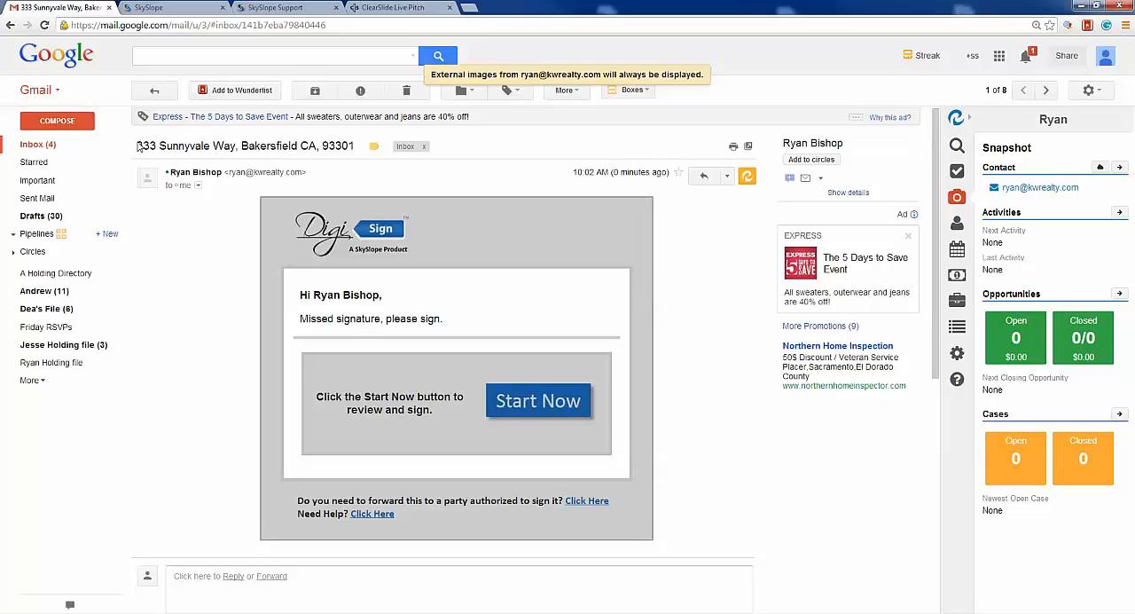
{"action": "left_click_drag", "start_coordinate": [134, 146], "coordinate": [354, 145]}
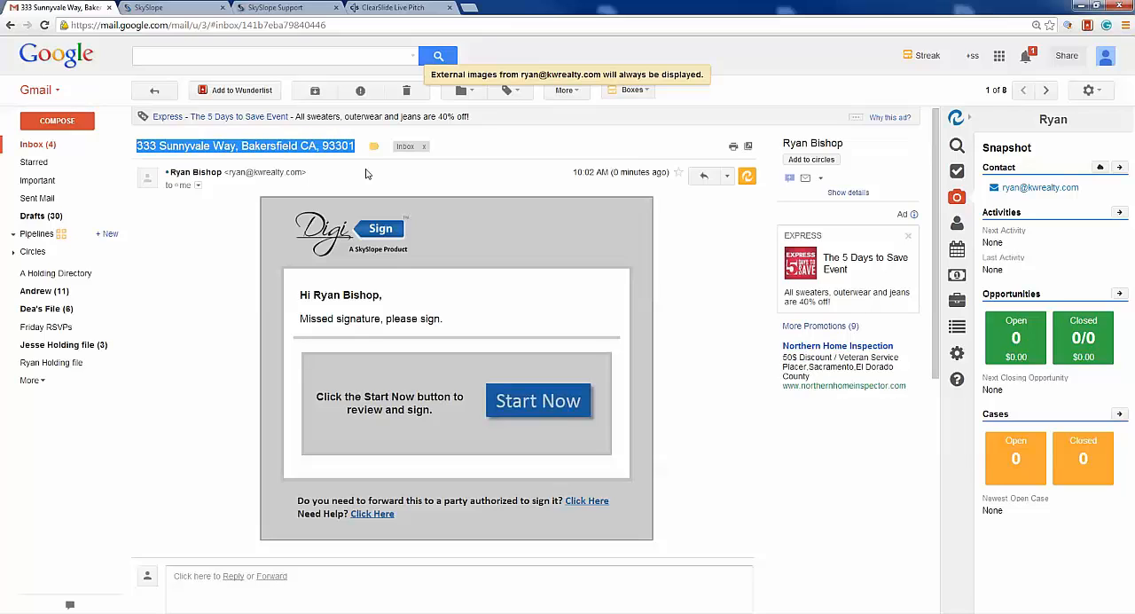
{"action": "triple_click", "coordinate": [325, 321]}
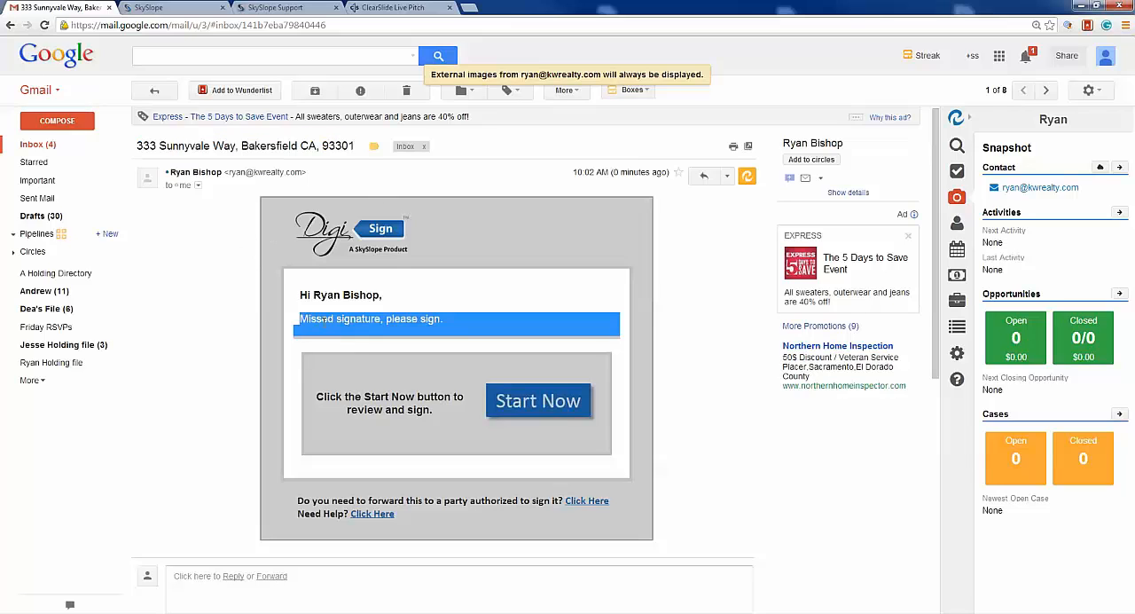
- Start reviewing and signing the listing agreement from the DigiSign request email
{"action": "left_click", "coordinate": [667, 289]}
{"action": "scroll", "coordinate": [667, 289], "scroll_direction": "down", "scroll_amount": 1}
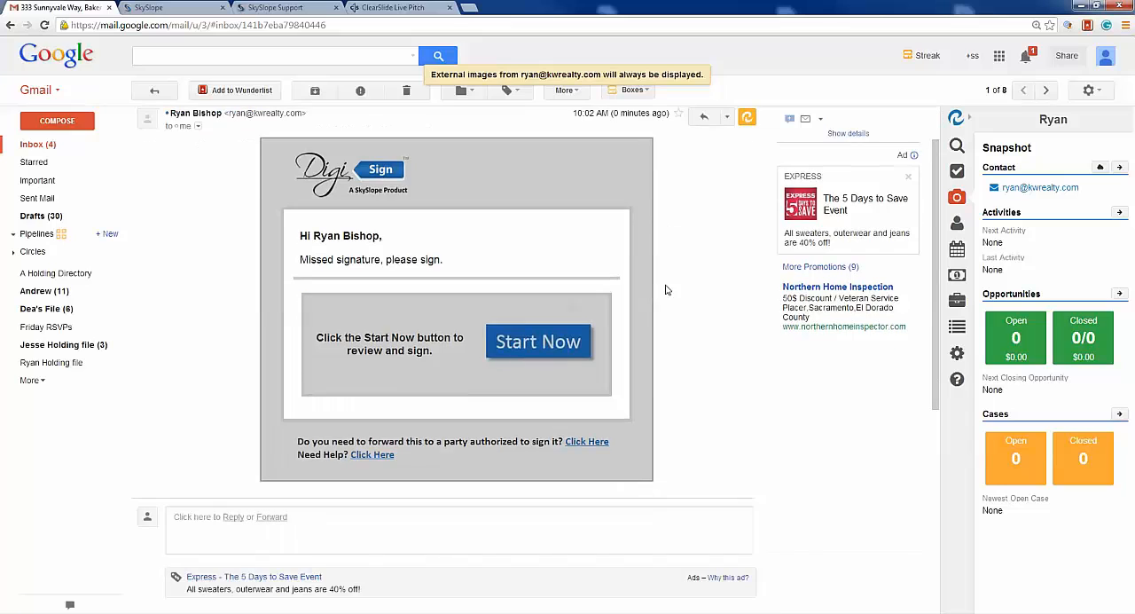
{"action": "left_click", "coordinate": [549, 351]}
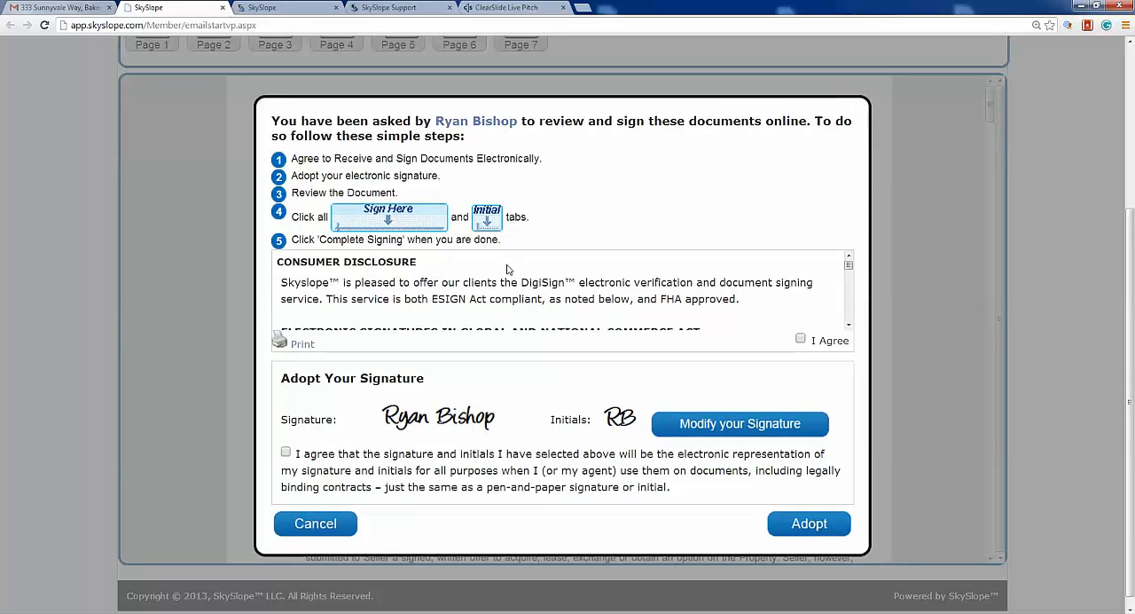
- Look through the consumer disclosure, agree to it and to the electronic signature terms, and adopt the proposed signature and initials
{"action": "scroll", "coordinate": [611, 318], "scroll_direction": "down", "scroll_amount": 5}
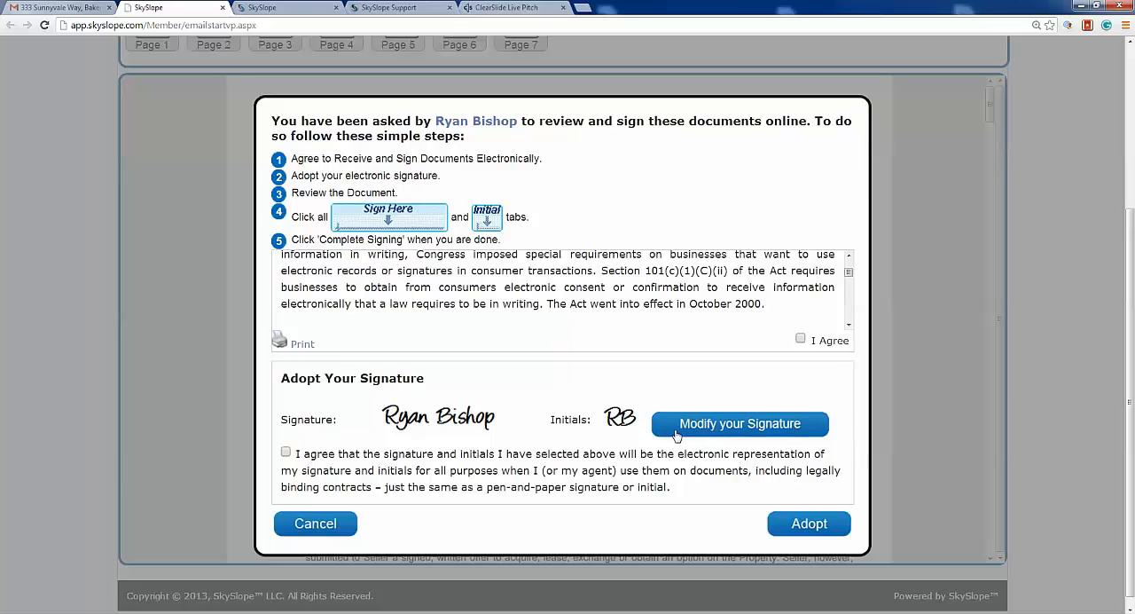
{"action": "left_click", "coordinate": [801, 339]}
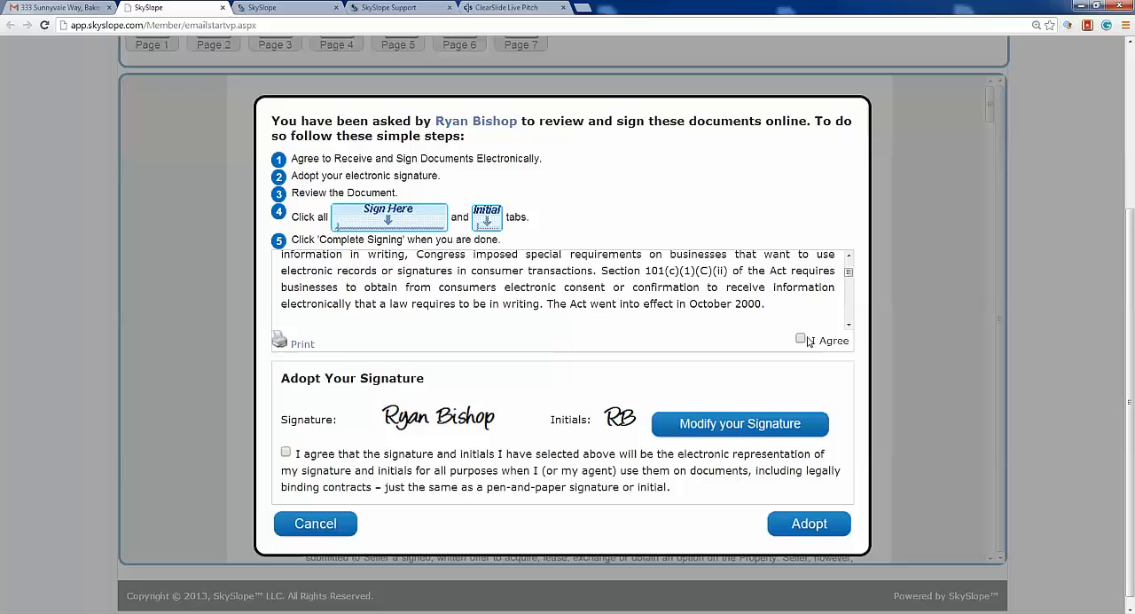
{"action": "left_click", "coordinate": [285, 452]}
{"action": "left_click", "coordinate": [809, 528]}
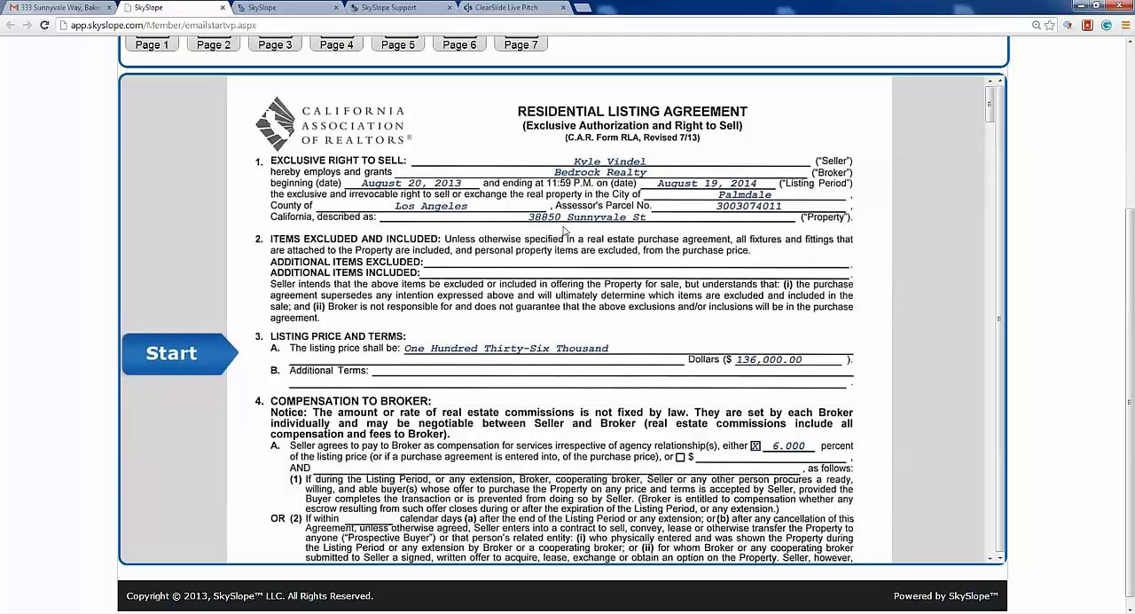
- Sign the second Seller line on page 5, complete the signing, and return to the DigiSign member console
{"action": "left_click", "coordinate": [183, 358]}
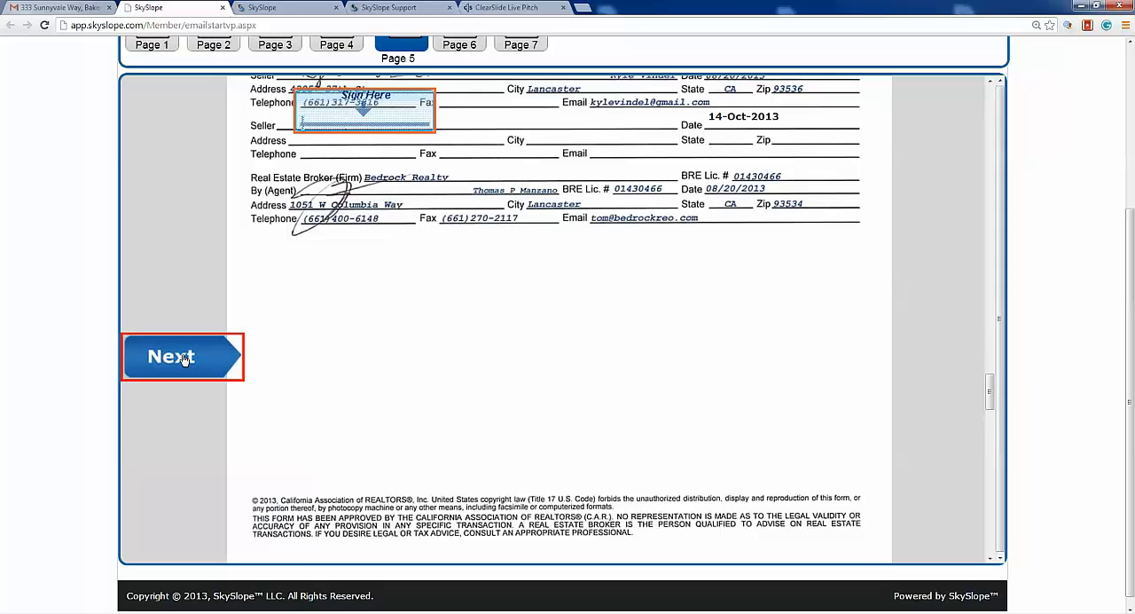
{"action": "left_click", "coordinate": [352, 127]}
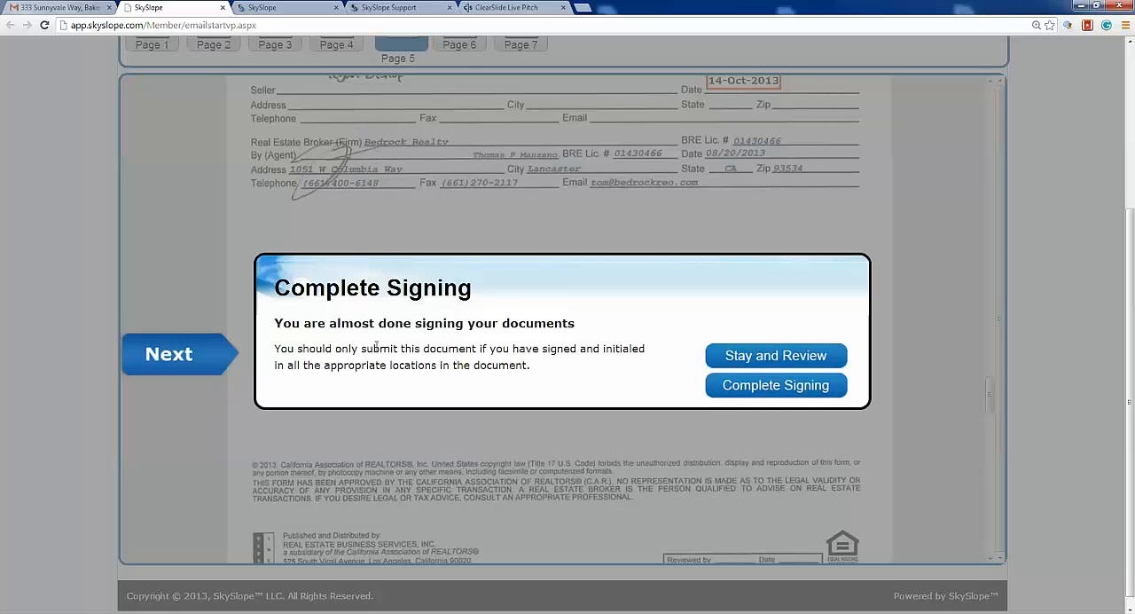
{"action": "left_click", "coordinate": [740, 388]}
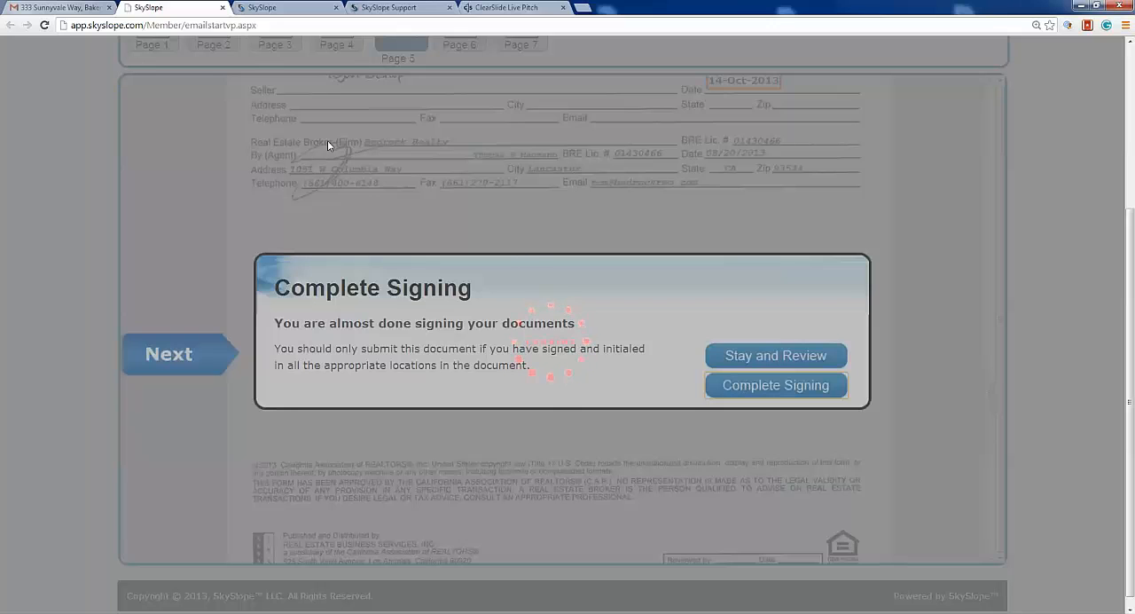
{"action": "left_click", "coordinate": [275, 8]}
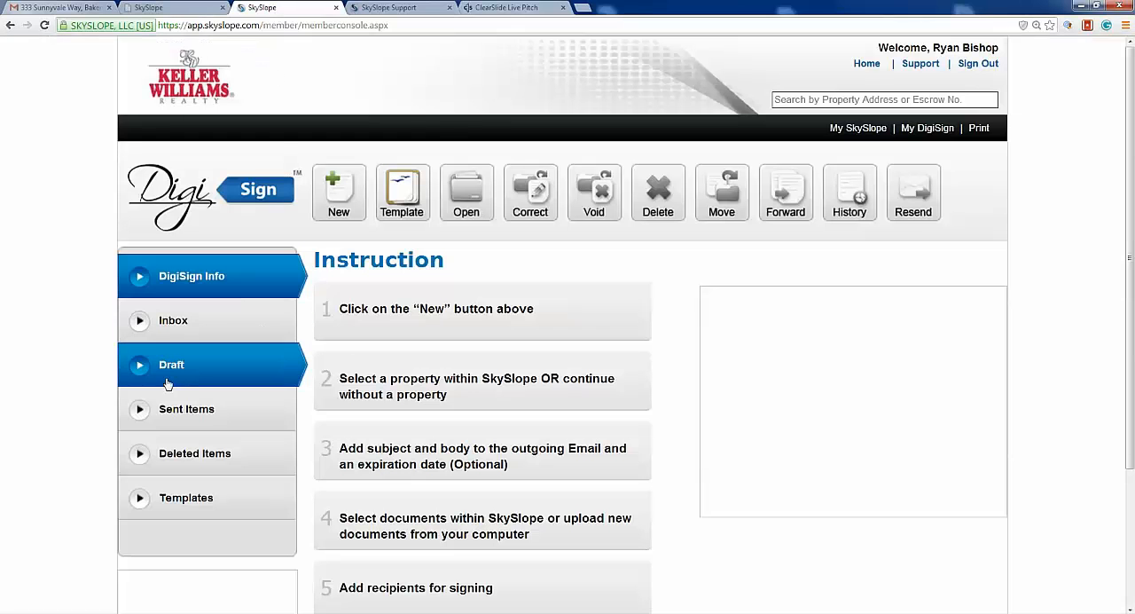